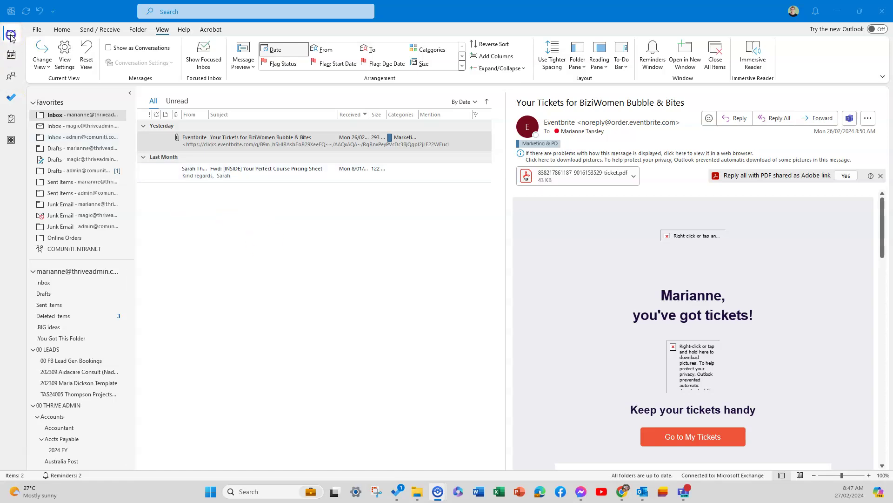
- Select the Eventbrite tickets email for BiziWomen Bubble & Bites and switch to the Home ribbon
left_click(393, 261)
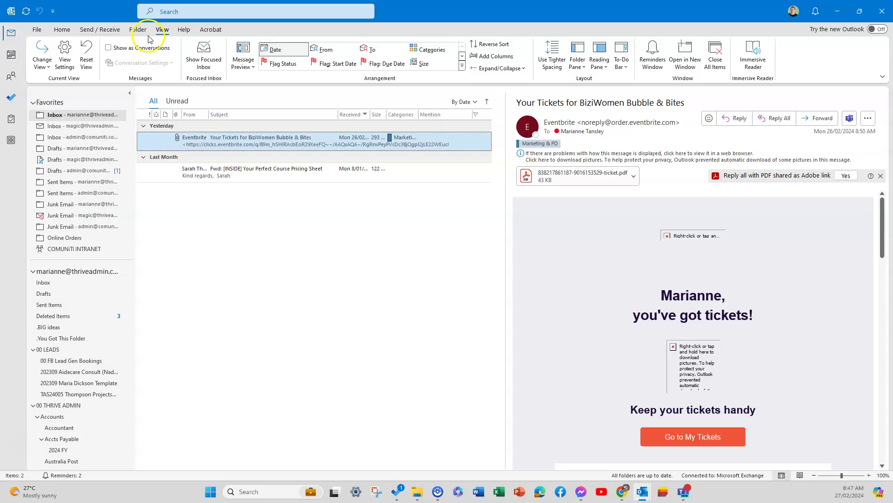
left_click(62, 30)
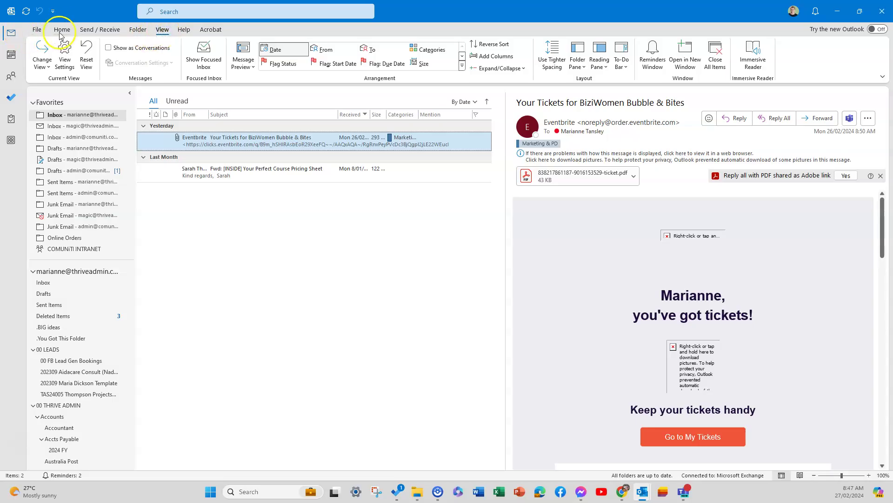
- On the View tab, try the Focused inbox and Unread-only filter, then restore all messages
left_click(162, 29)
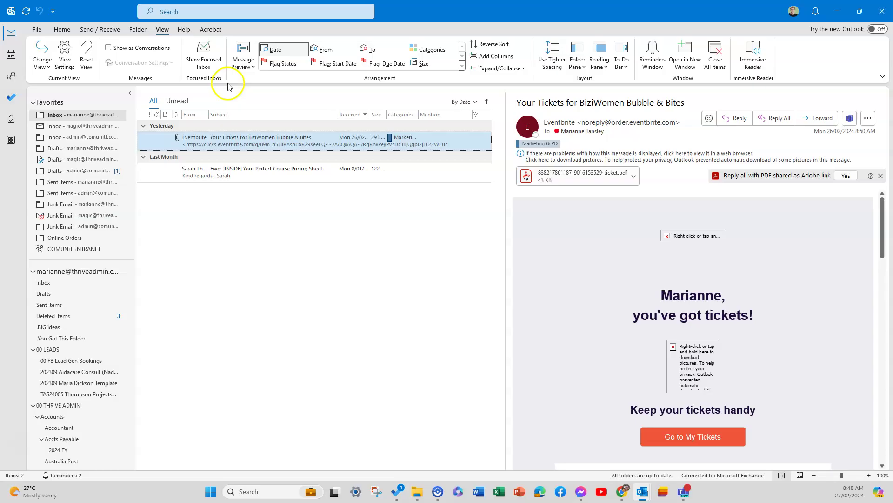
left_click(206, 63)
left_click(207, 64)
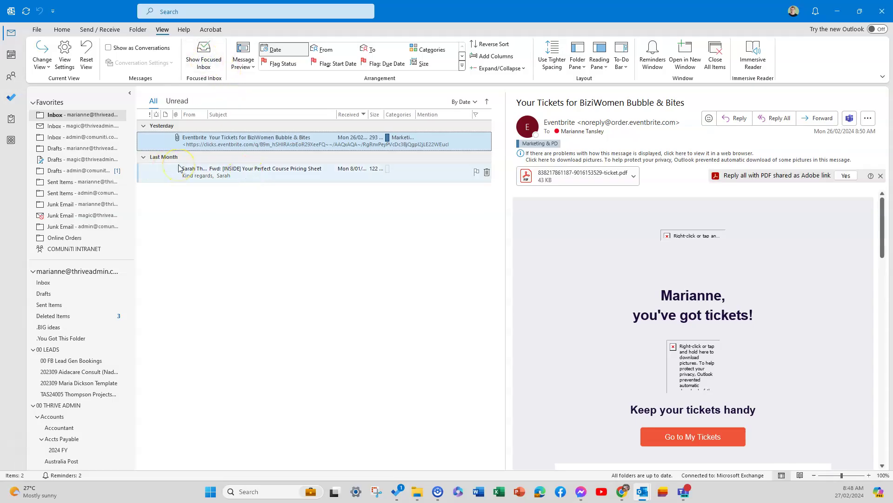
left_click(176, 101)
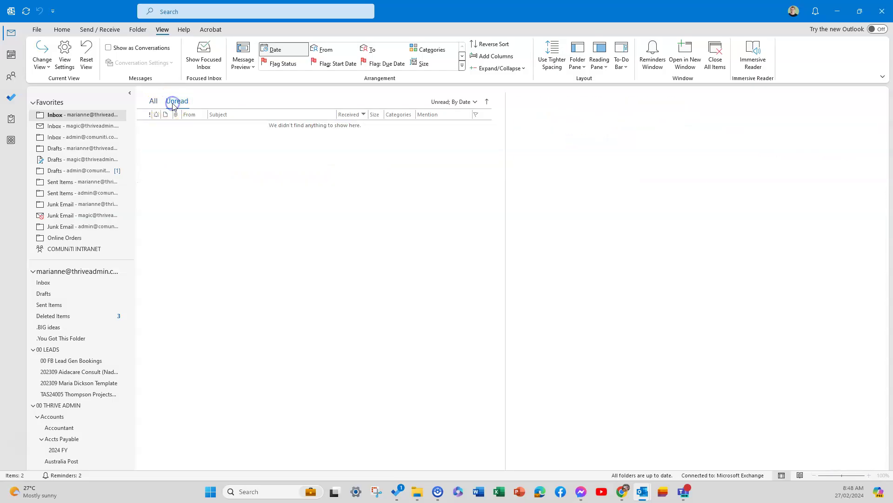
left_click(153, 101)
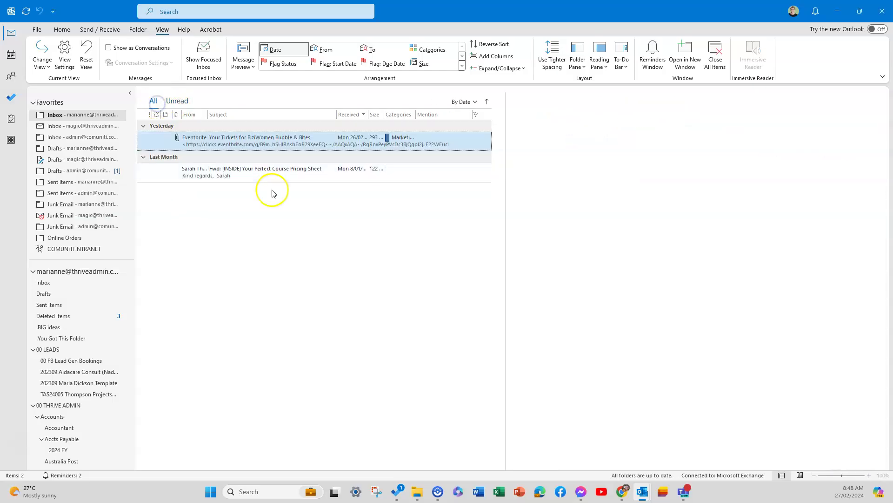
- Turn message previews off for this folder only
left_click(243, 62)
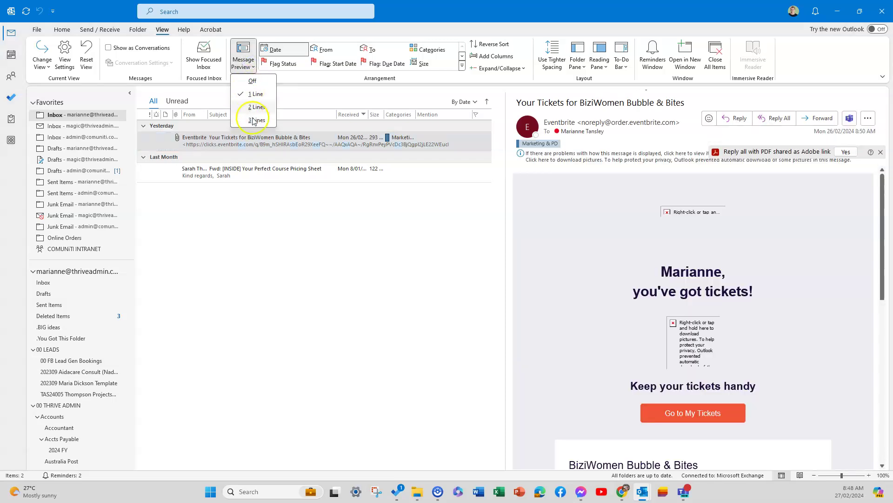
left_click(255, 84)
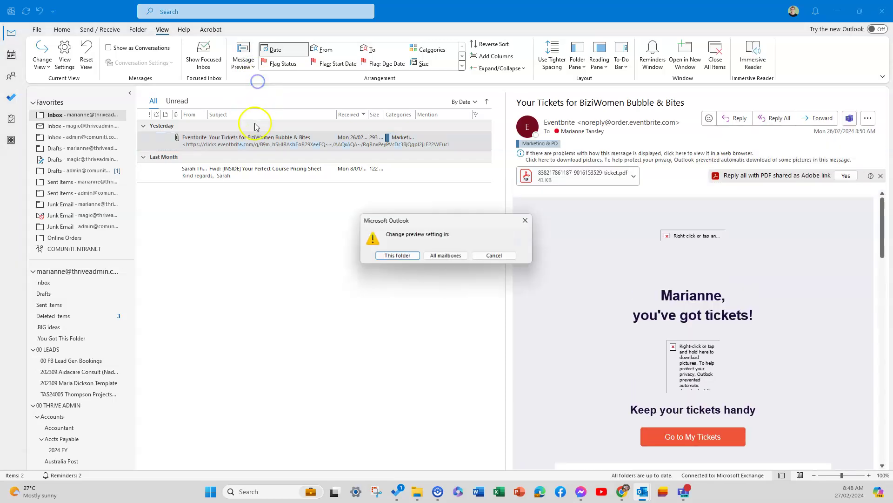
left_click(398, 256)
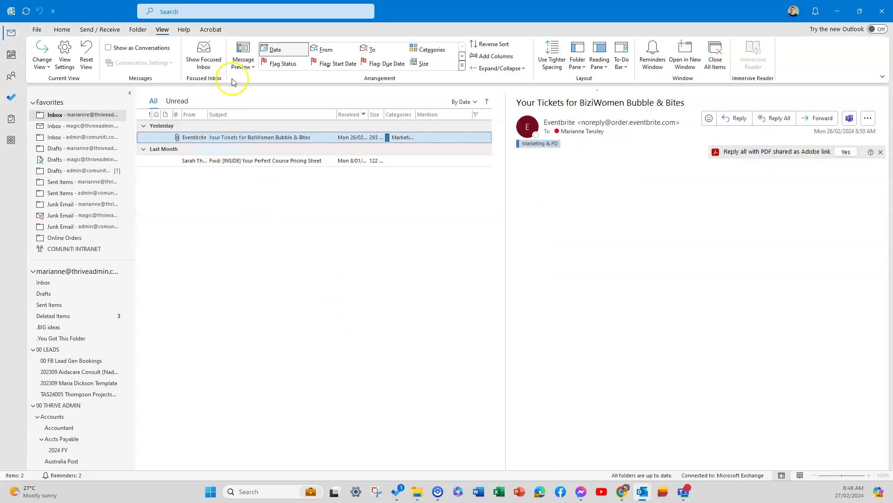
- Set a longer multi-line message preview and apply it to all mailboxes
left_click(243, 61)
left_click(246, 110)
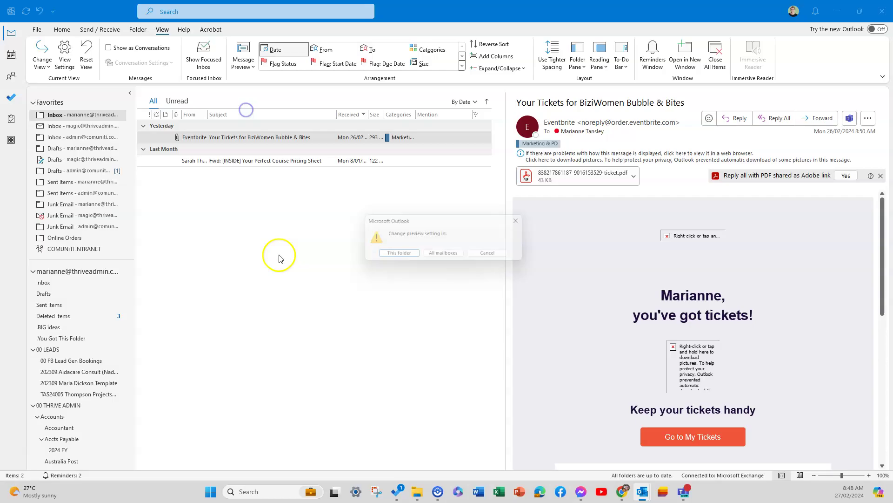
left_click(443, 254)
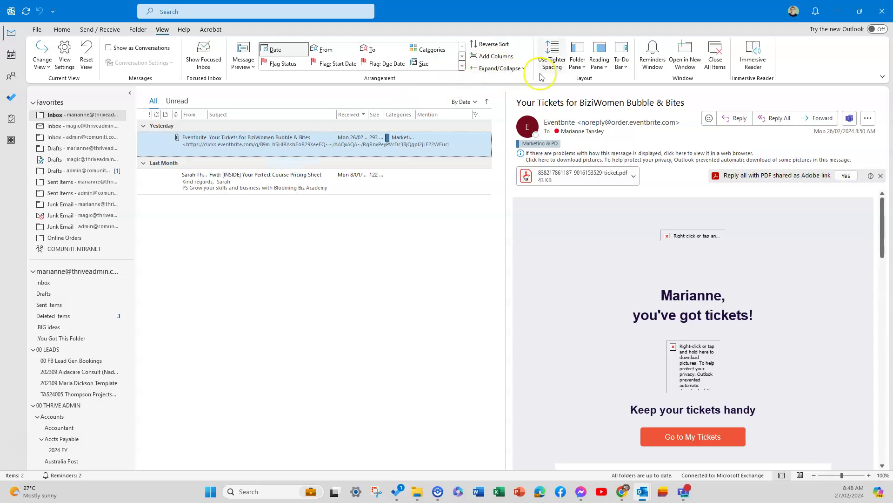
- Try compact row spacing and restore it, then minimize the folder pane and hide it entirely
left_click(560, 69)
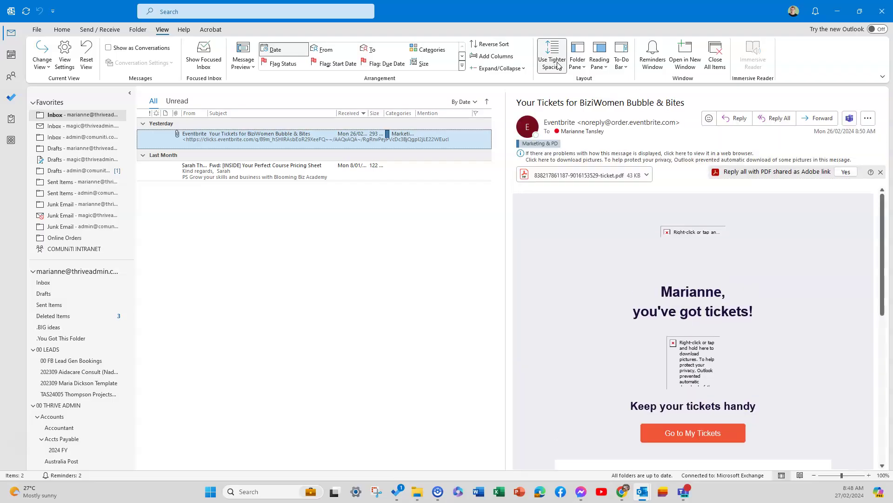
left_click(558, 65)
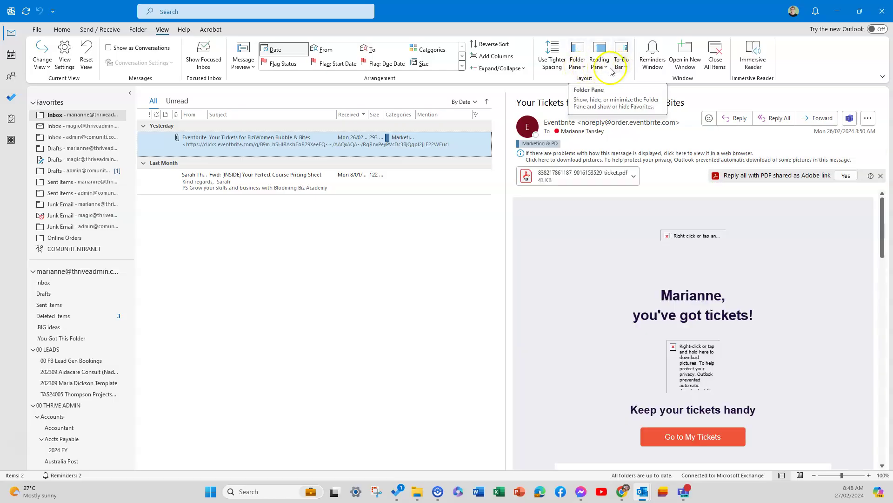
left_click(577, 63)
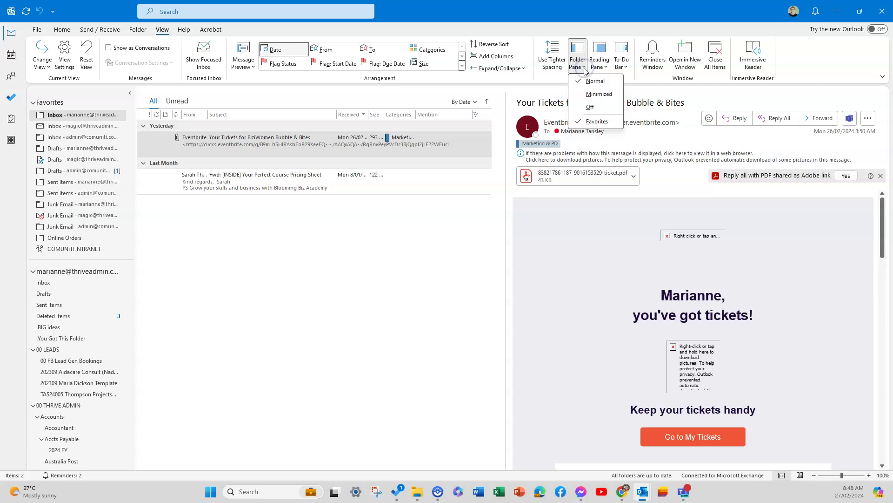
left_click(599, 94)
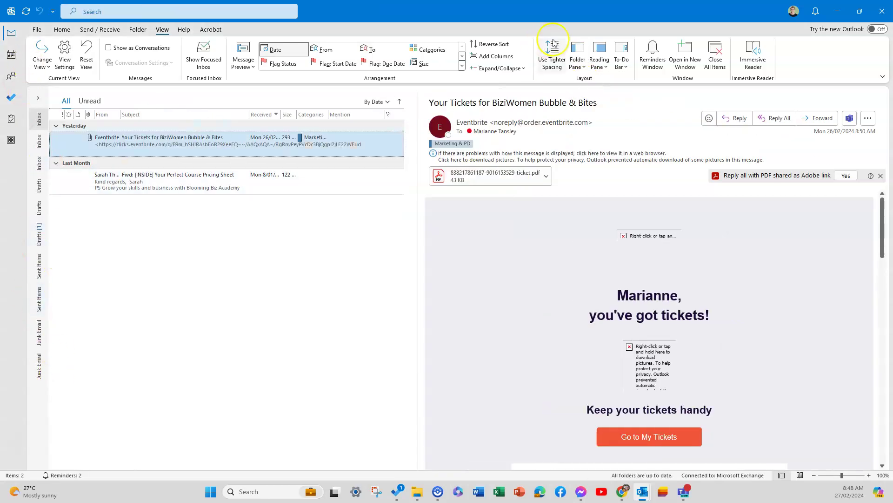
left_click(573, 64)
left_click(590, 105)
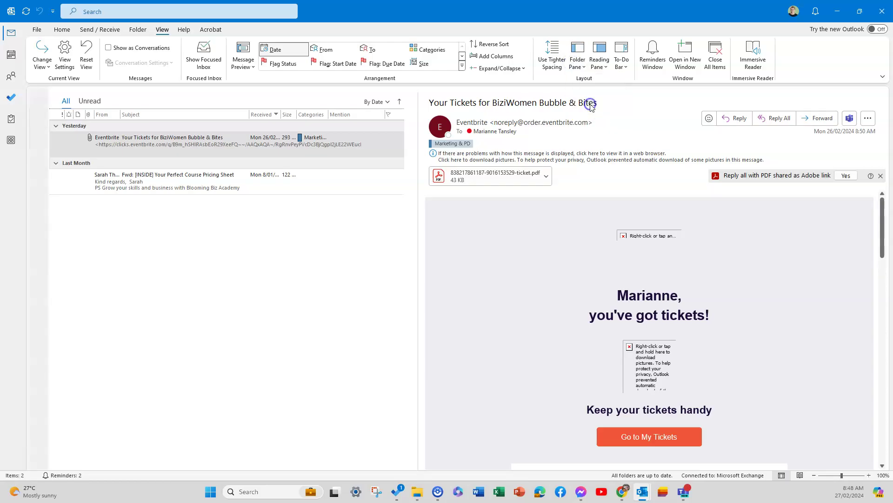
- Restore the folder pane at full width with its folder list scrolled back to the top
left_click(577, 61)
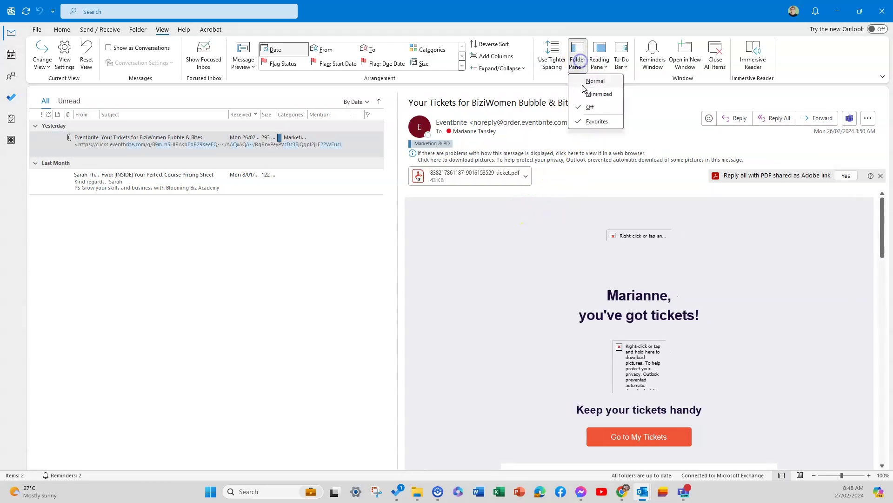
left_click(583, 89)
scroll(70, 297, "down", 5)
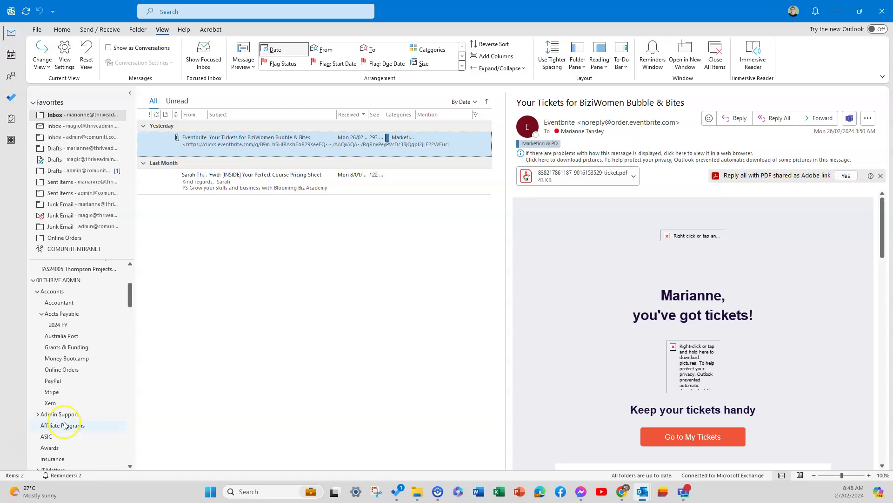
left_click(63, 424)
scroll(65, 419, "up", 10)
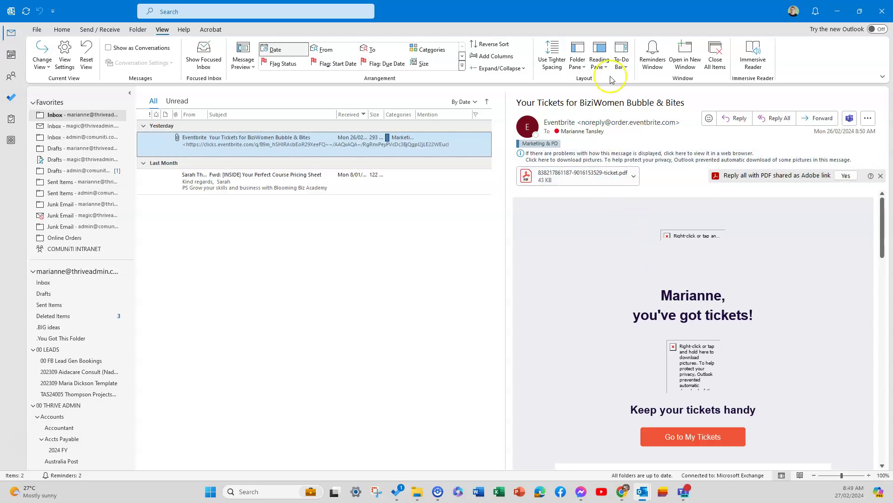
left_click(600, 63)
left_click(615, 93)
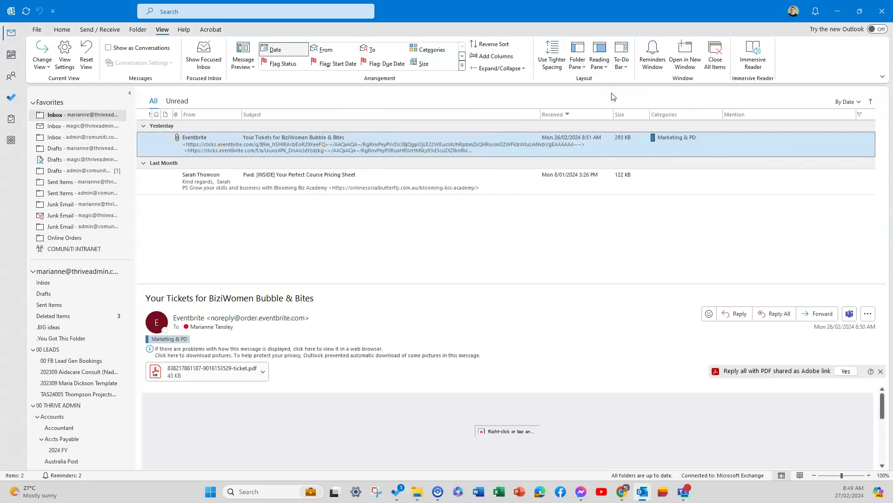
left_click(605, 67)
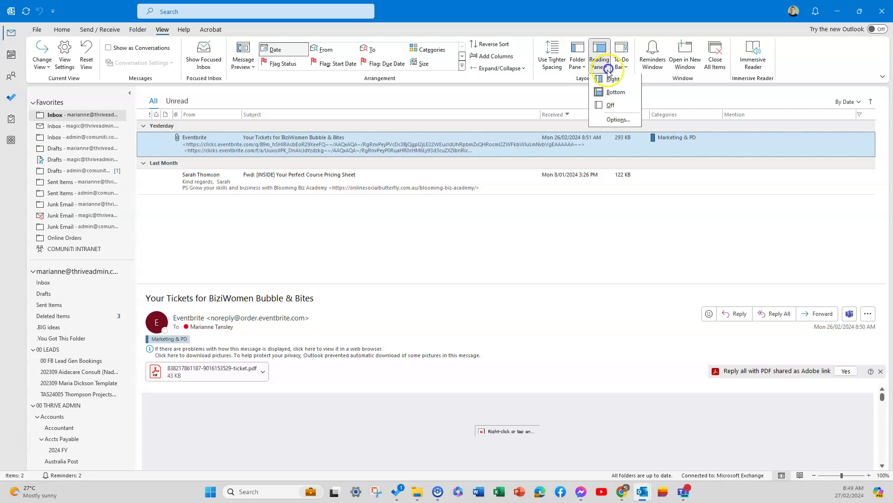
left_click(611, 120)
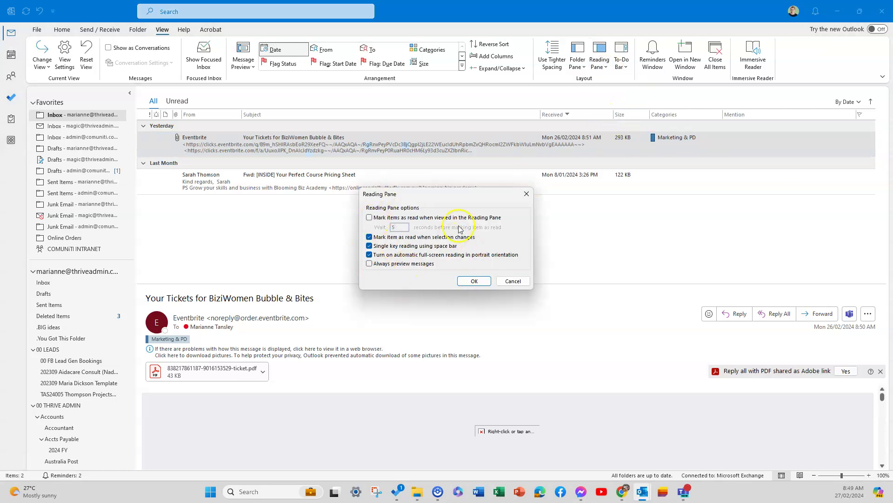
left_click(528, 196)
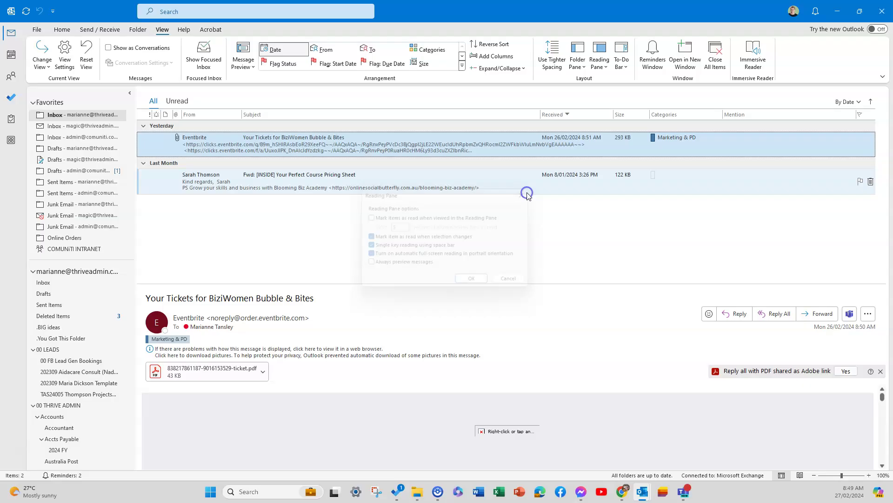
left_click(605, 67)
left_click(609, 81)
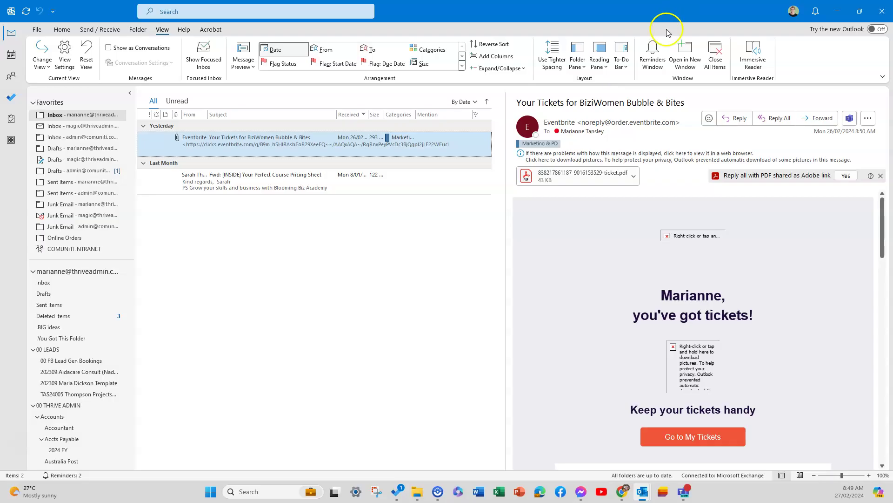
left_click(625, 69)
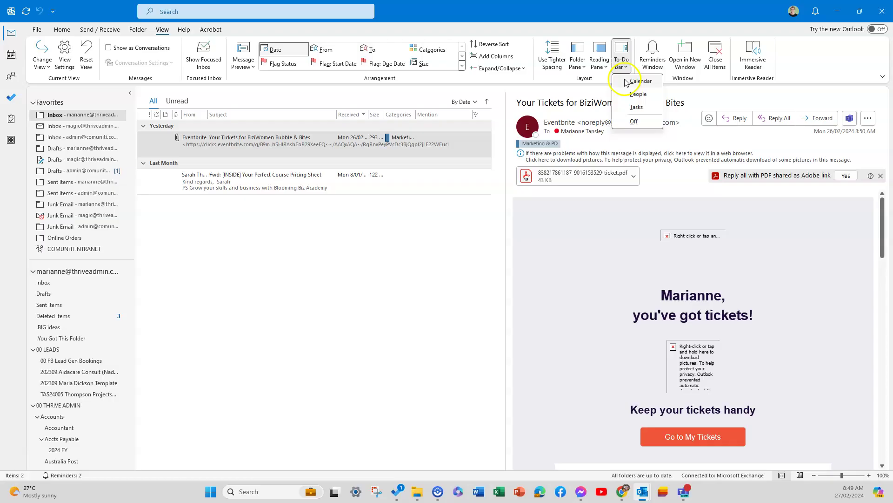
left_click(627, 82)
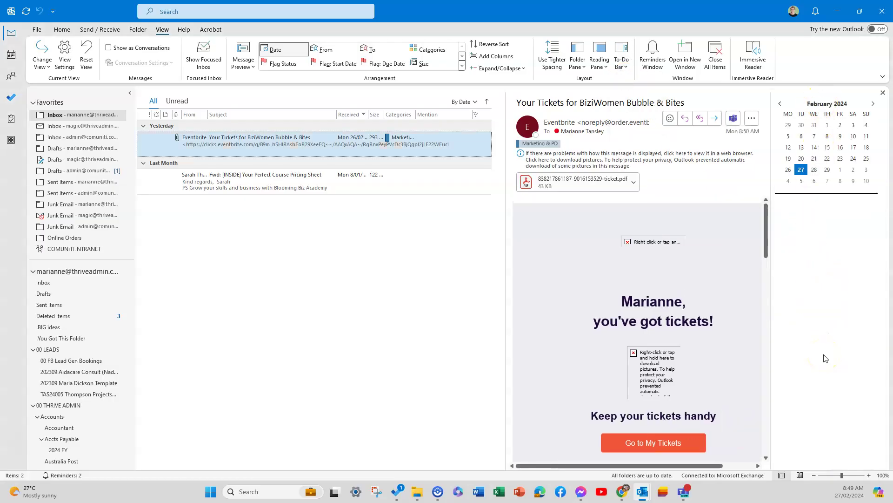
left_click(619, 70)
left_click(632, 94)
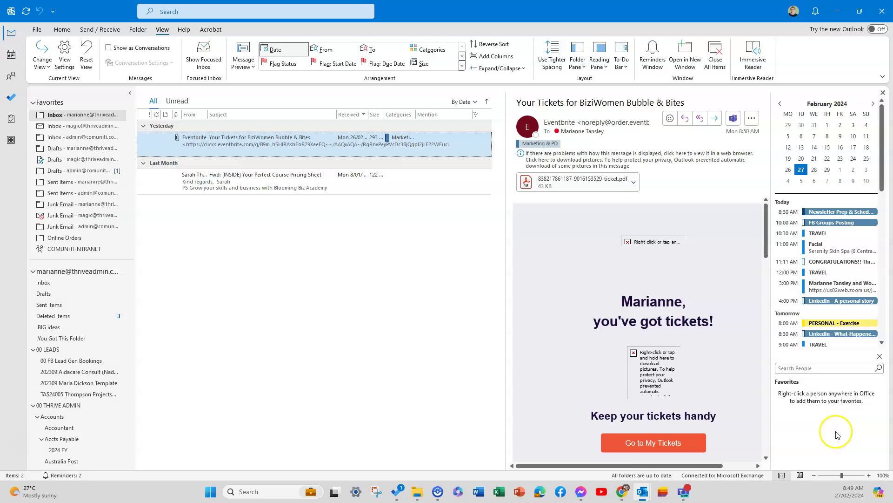
left_click(621, 64)
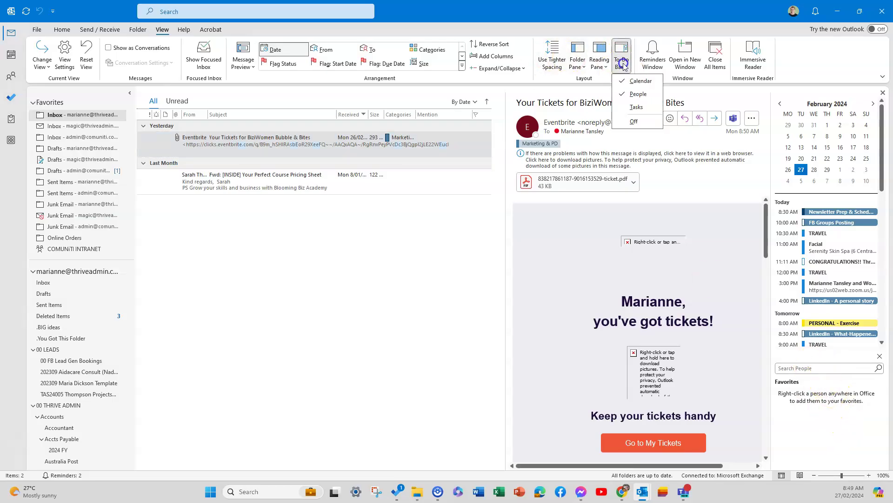
left_click(639, 82)
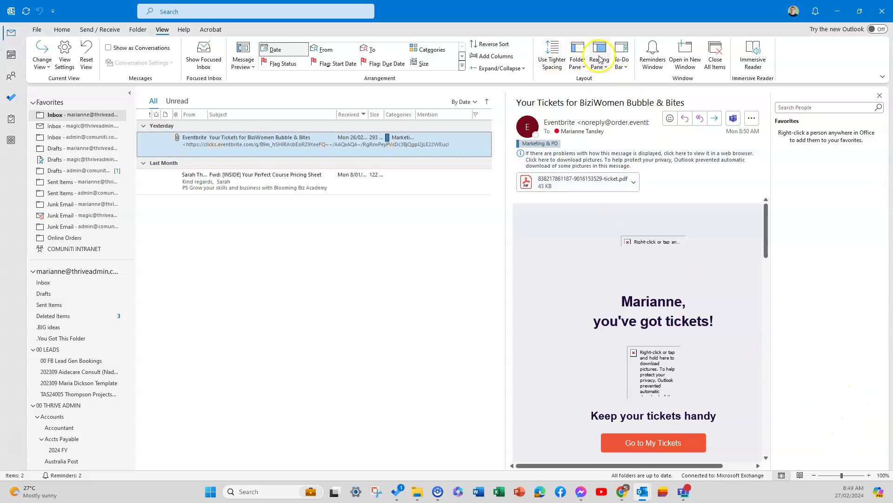
left_click(622, 65)
left_click(636, 106)
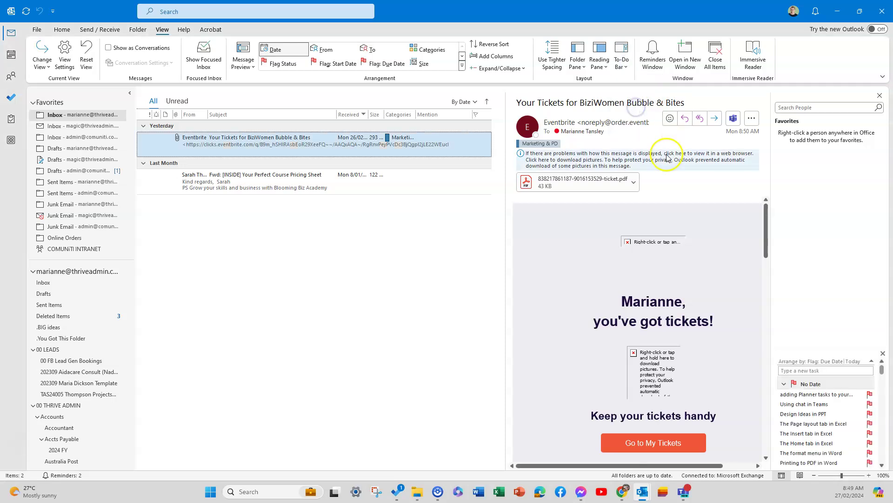
left_click(621, 64)
left_click(636, 94)
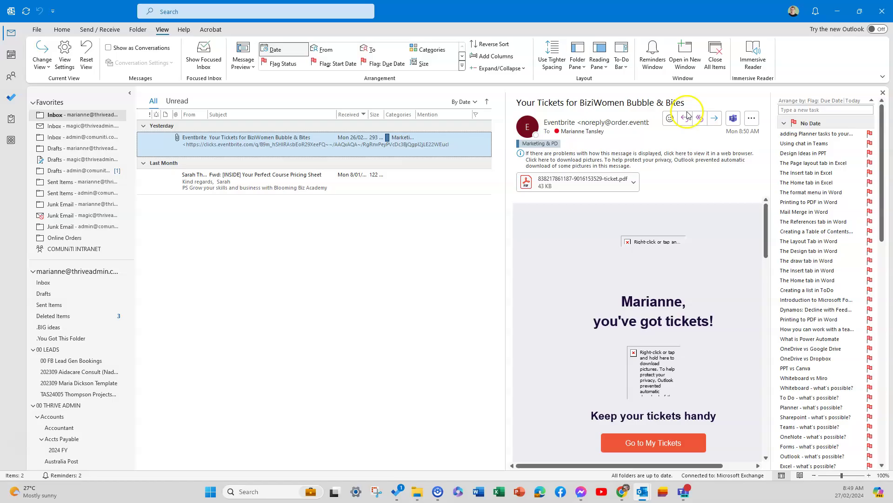
left_click(621, 64)
left_click(635, 120)
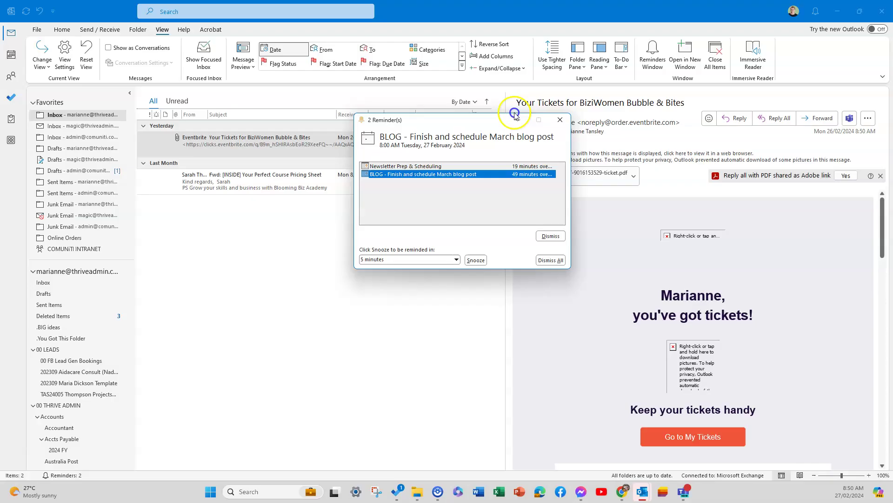
- Drag the Reminders window to the right, off the inbox
left_click_drag(415, 124, 892, 124)
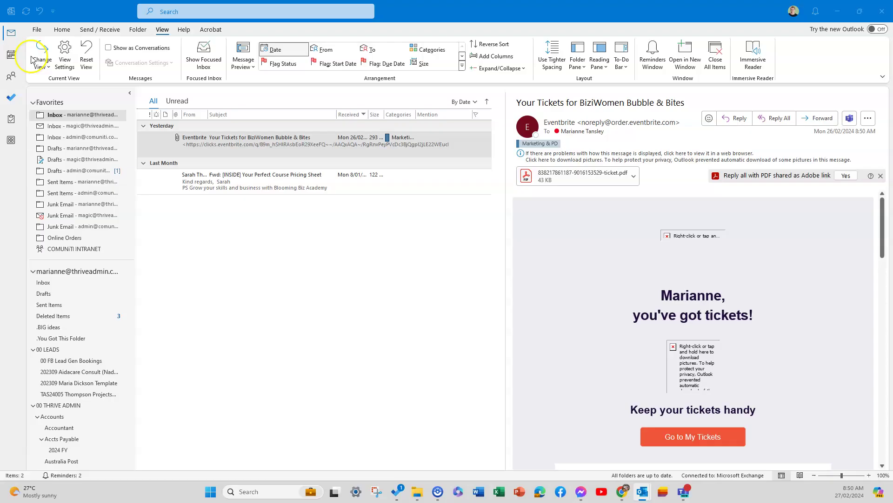
- Open View Settings from Change View to show Advanced View Settings: Compact
left_click(49, 69)
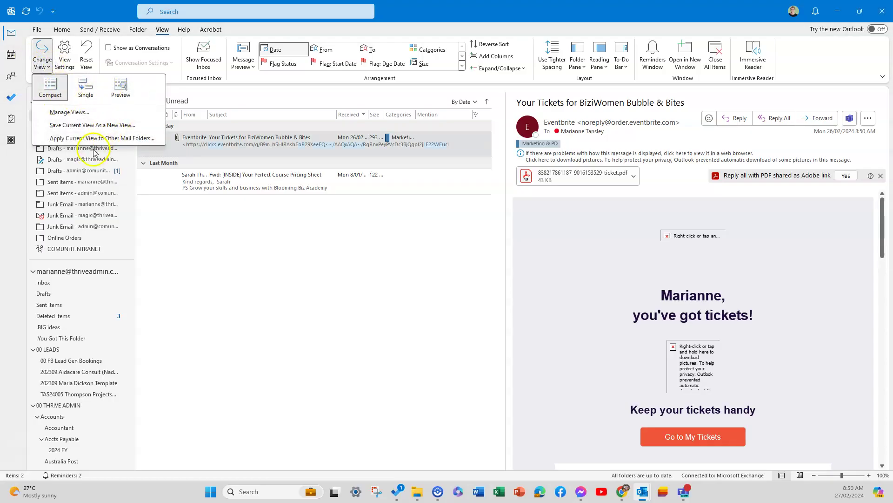
left_click(65, 55)
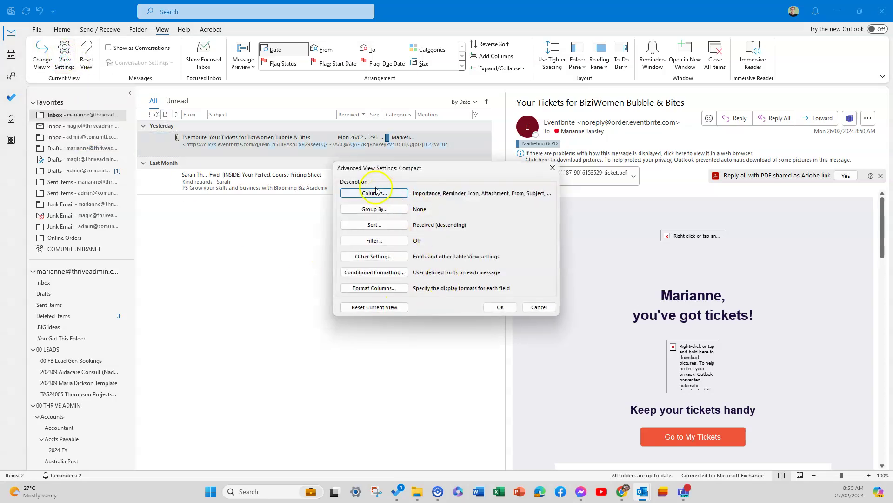